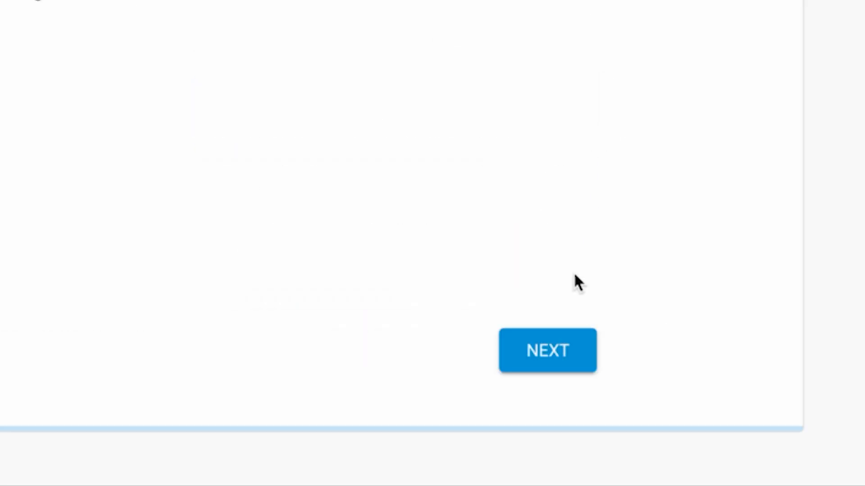
# Step: Limit the update schedule to Monday only, starting at 03:00, and continue
pyautogui.click(567, 352)
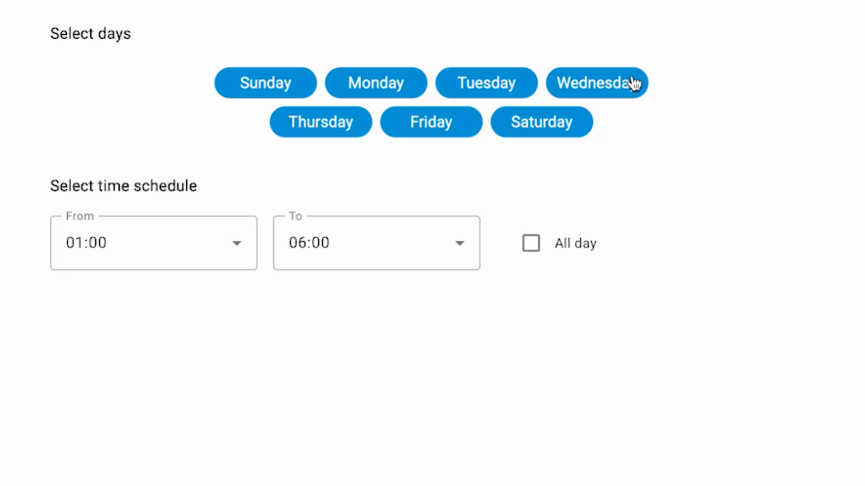
pyautogui.click(297, 87)
pyautogui.click(311, 128)
pyautogui.click(421, 129)
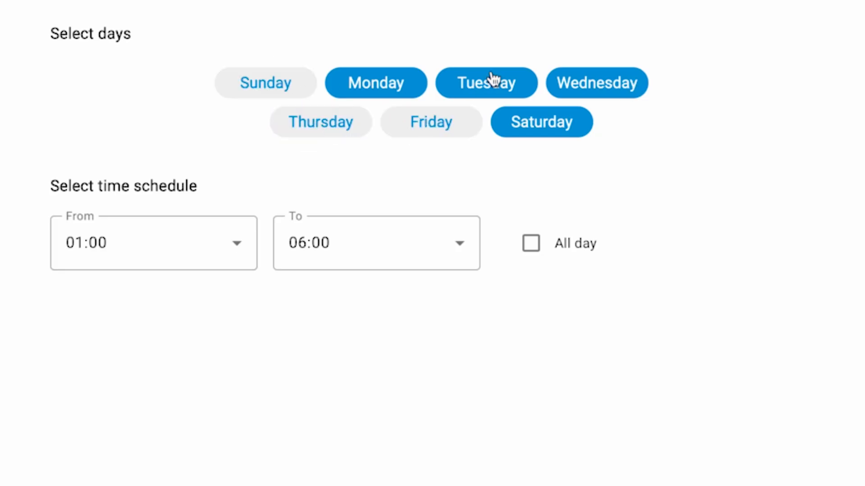
pyautogui.click(489, 83)
pyautogui.click(536, 130)
pyautogui.click(611, 84)
pyautogui.click(215, 256)
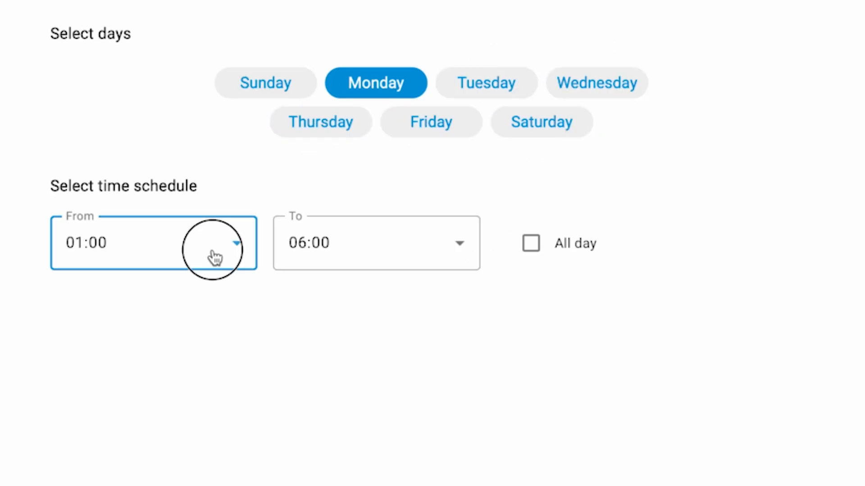
pyautogui.click(193, 428)
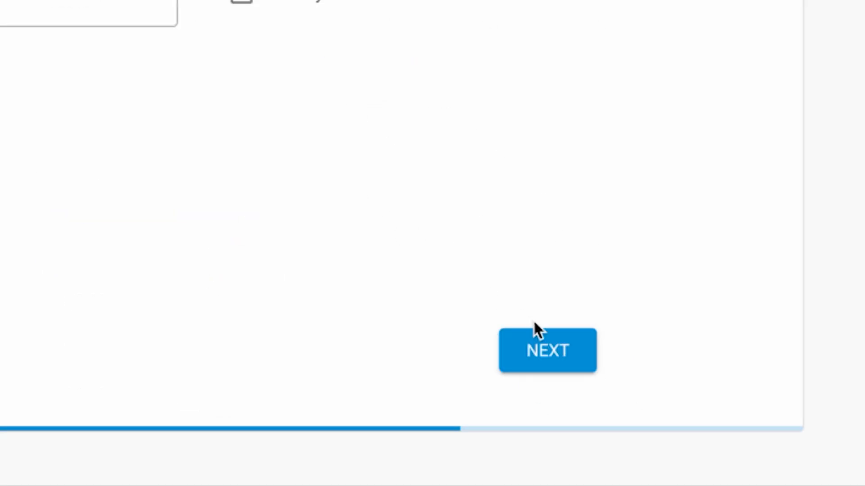
pyautogui.click(538, 342)
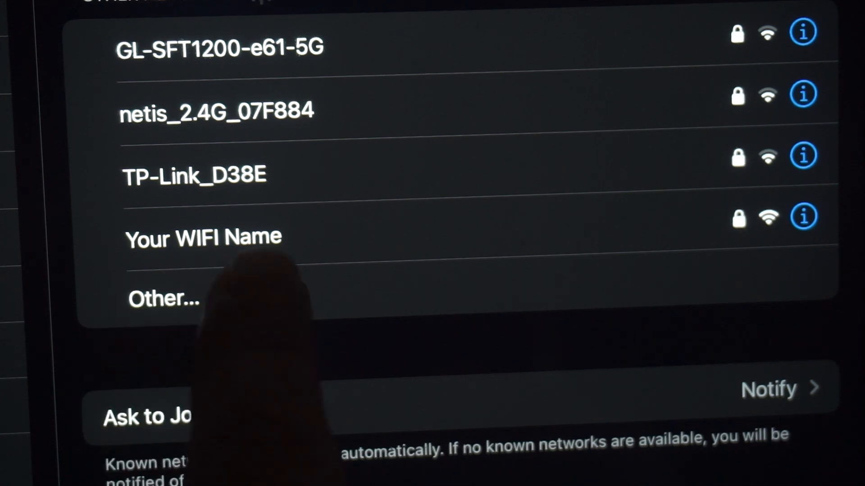
# Step: Join the 'Your WIFI Name' network in iOS Wi-Fi settings
pyautogui.click(261, 237)
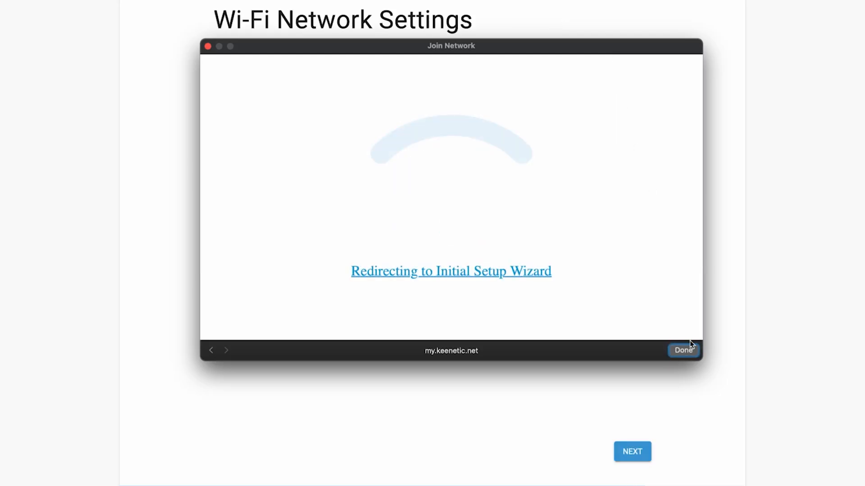
# Step: Trim the SSID suffix to name the network Keenetic, set a new password, and save
pyautogui.click(690, 355)
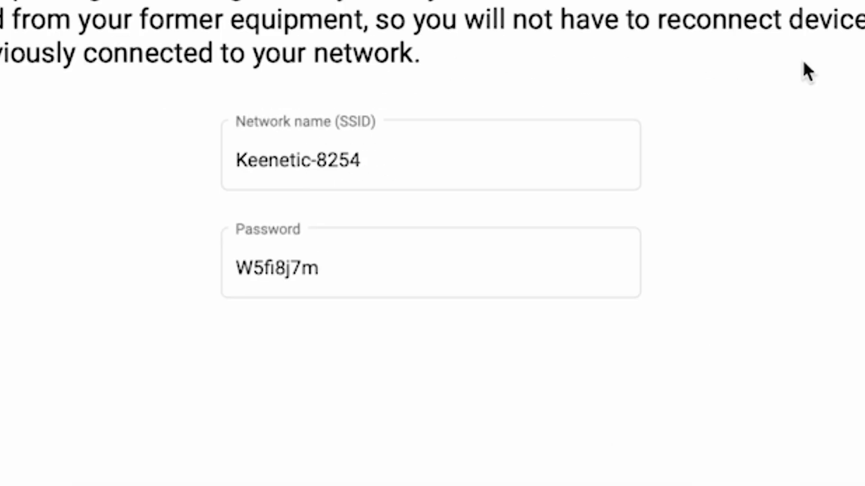
pyautogui.click(403, 162)
pyautogui.moveTo(444, 176); pyautogui.dragTo(316, 165)
pyautogui.press('BackSpace')
pyautogui.press('BackSpace')
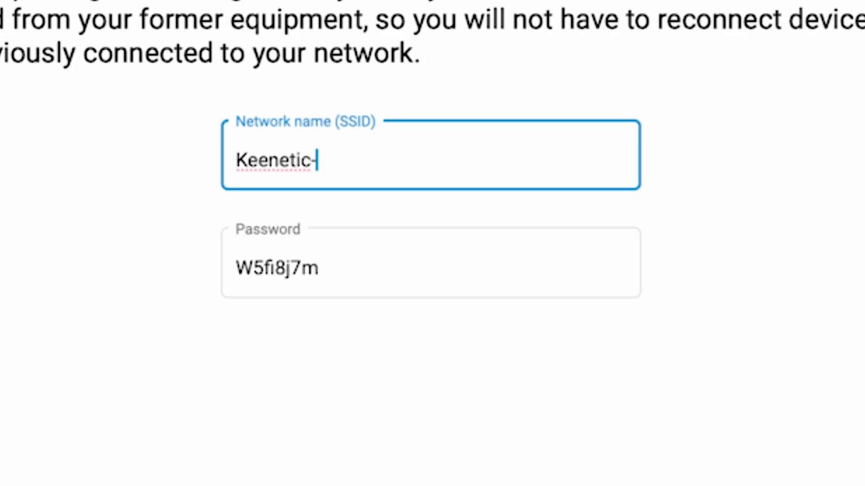
pyautogui.press('Tab')
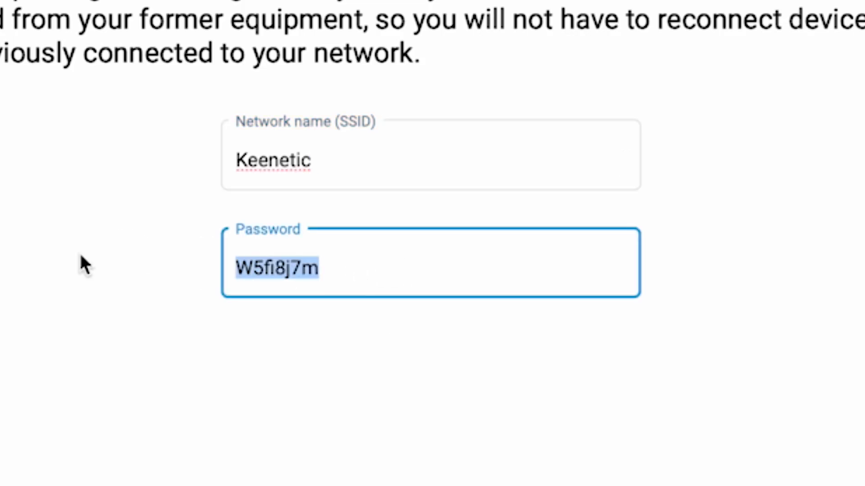
pyautogui.write('123456789')
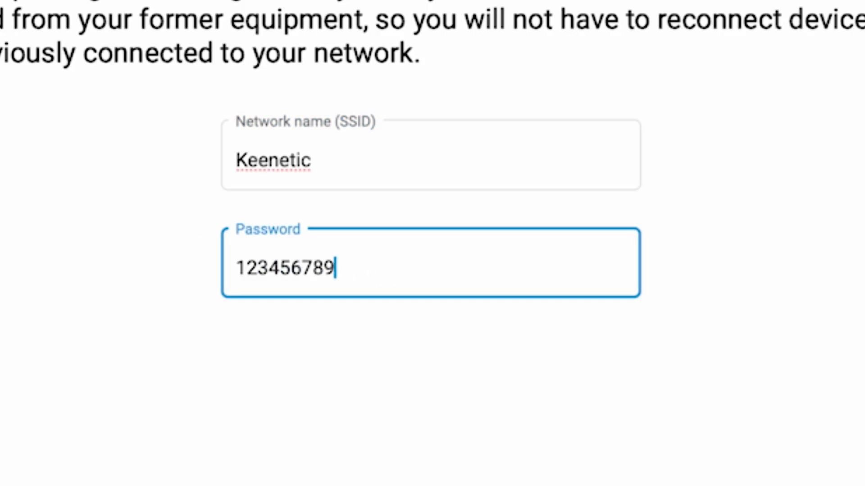
pyautogui.click(649, 409)
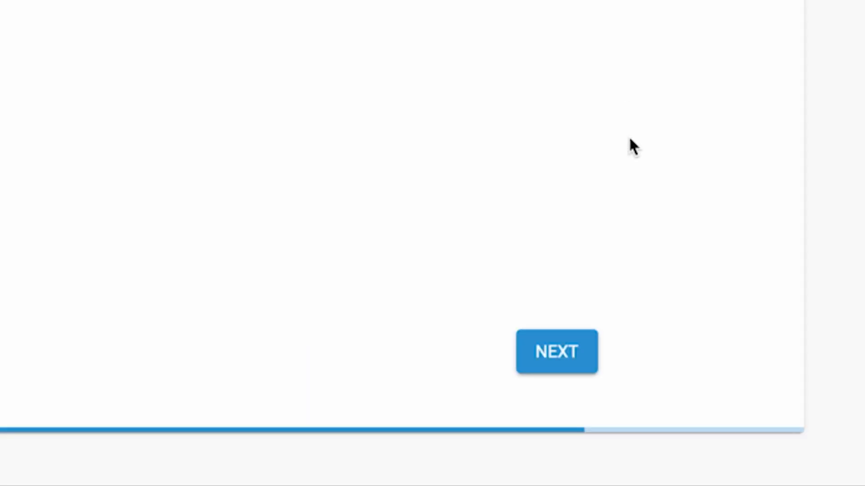
pyautogui.click(548, 361)
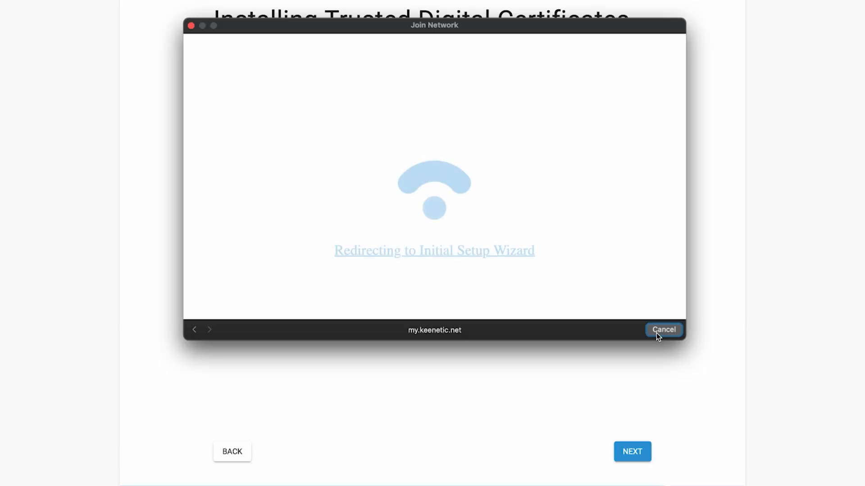
# Step: Pass the certificates step, decline usage-data sharing, and accept the saved credentials summary
pyautogui.click(667, 331)
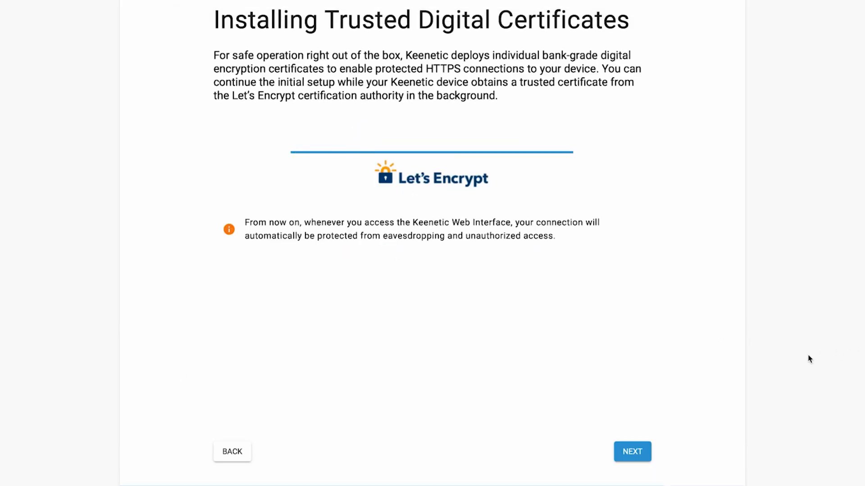
pyautogui.click(652, 451)
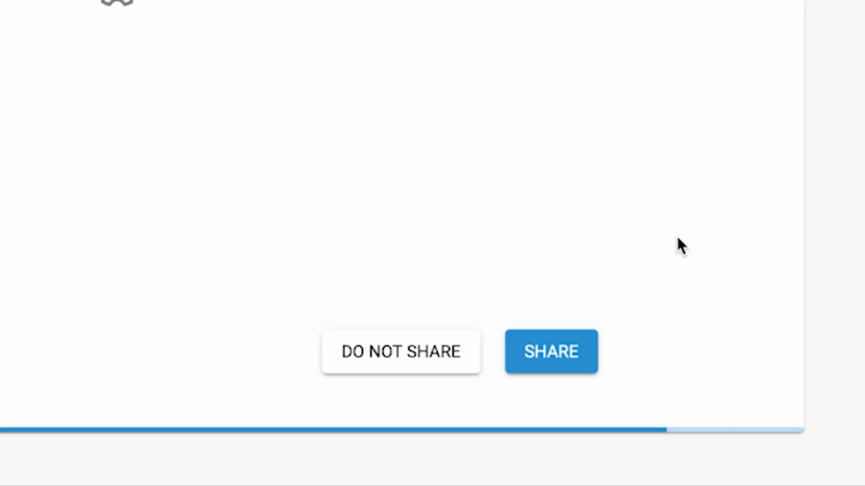
pyautogui.click(400, 360)
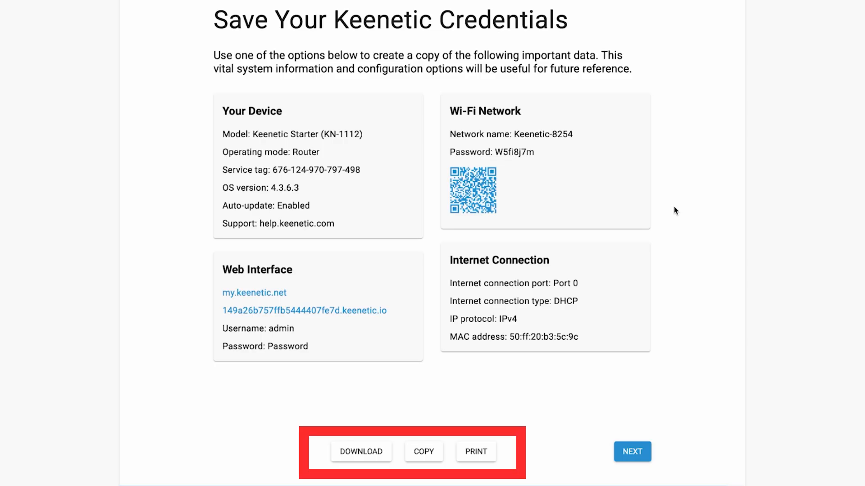
pyautogui.click(629, 455)
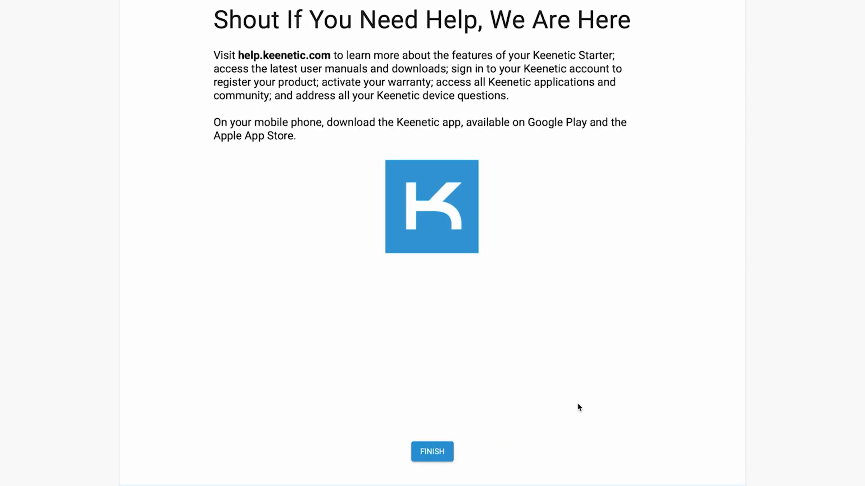
# Step: Finish the wizard, tick the Device Privacy Notice, and affirm the legal terms
pyautogui.click(449, 452)
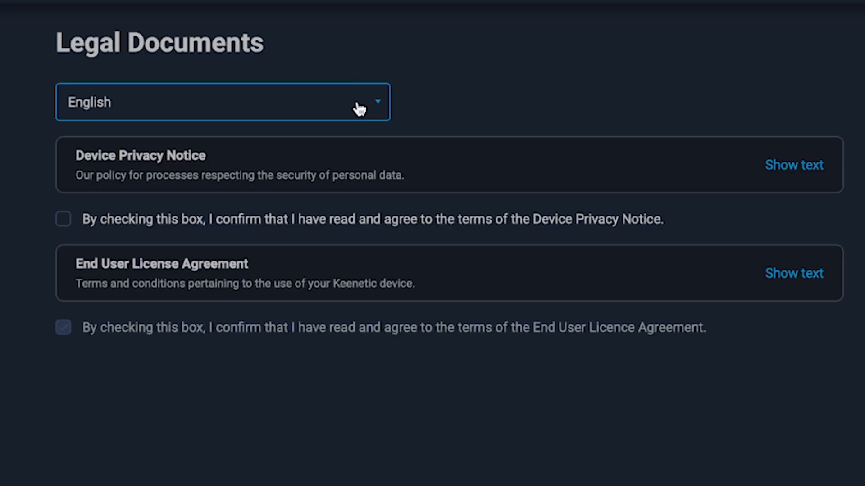
pyautogui.click(61, 222)
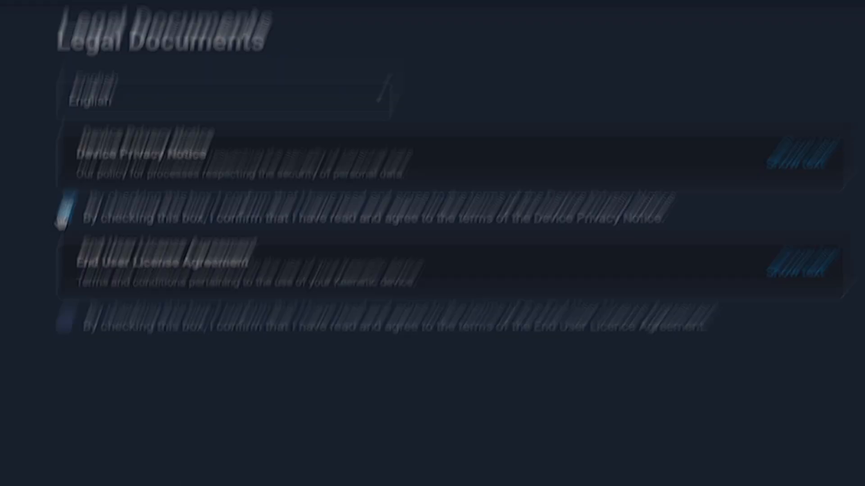
pyautogui.click(319, 327)
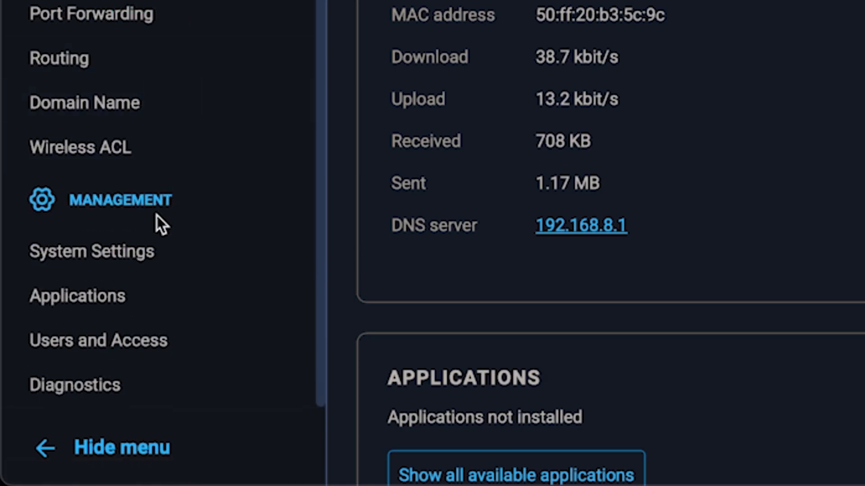
pyautogui.click(147, 259)
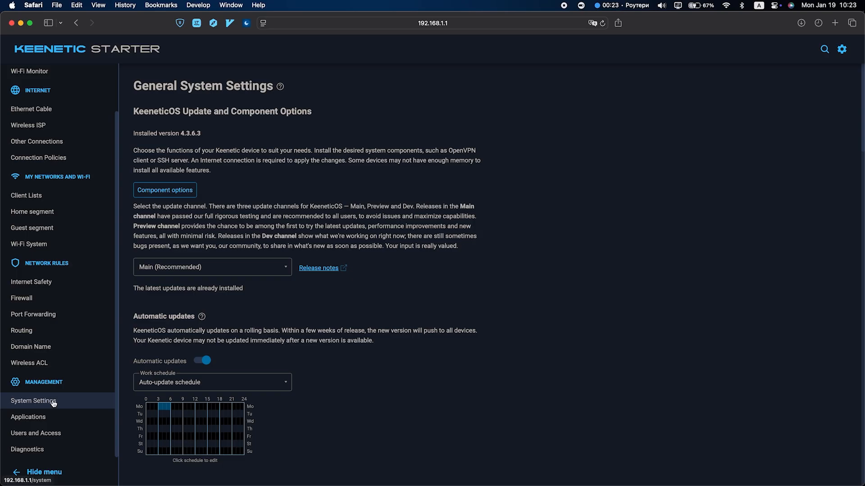
# Step: Use Reboot in the System Reboot section and confirm the restart
pyautogui.scroll(-10, 345, 365)
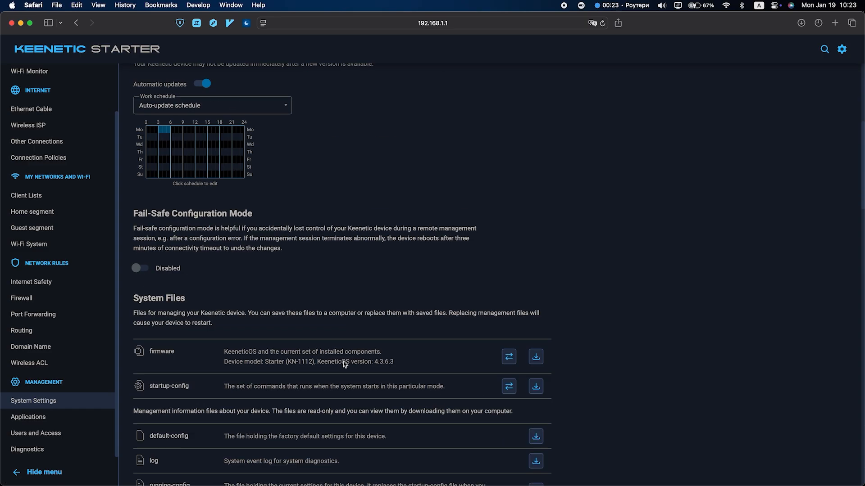
pyautogui.scroll(-20, 345, 365)
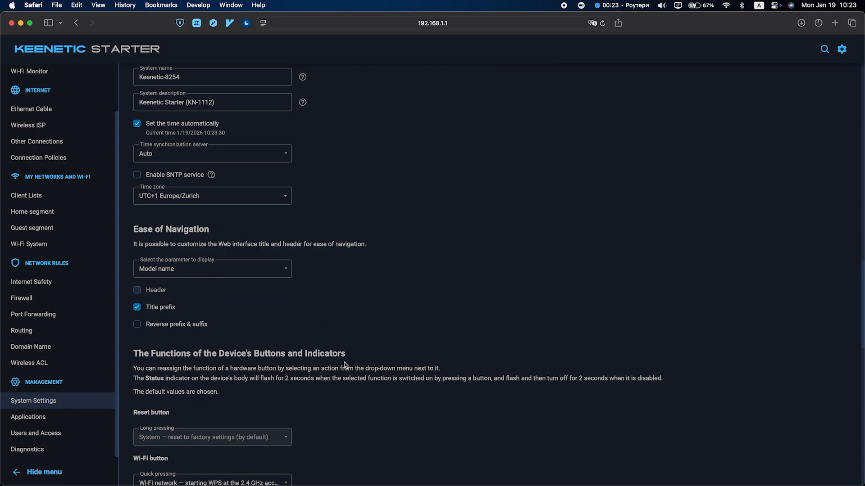
pyautogui.scroll(-10, 345, 365)
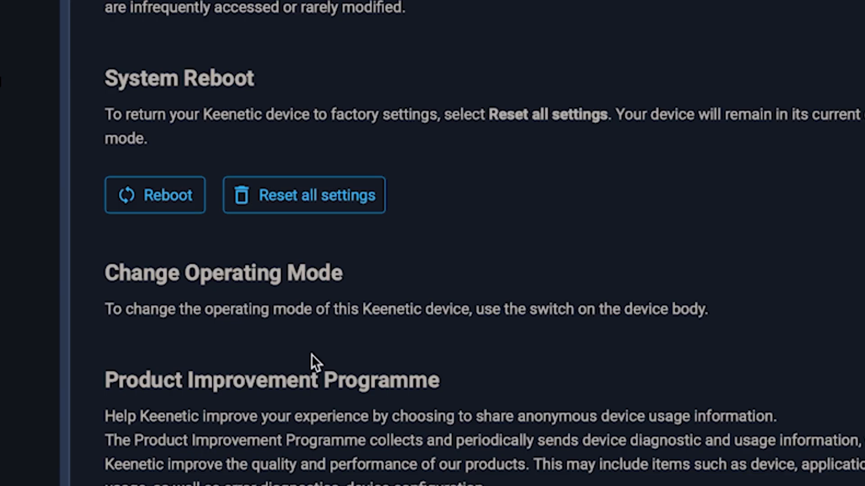
pyautogui.click(155, 194)
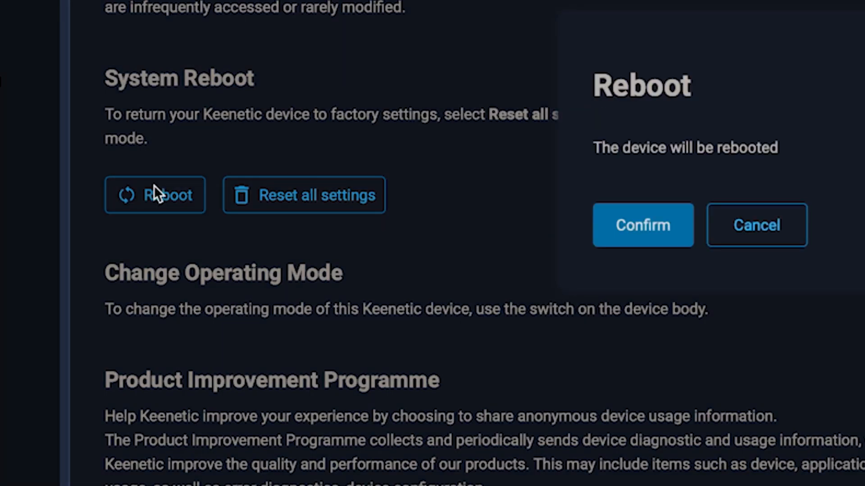
pyautogui.click(656, 241)
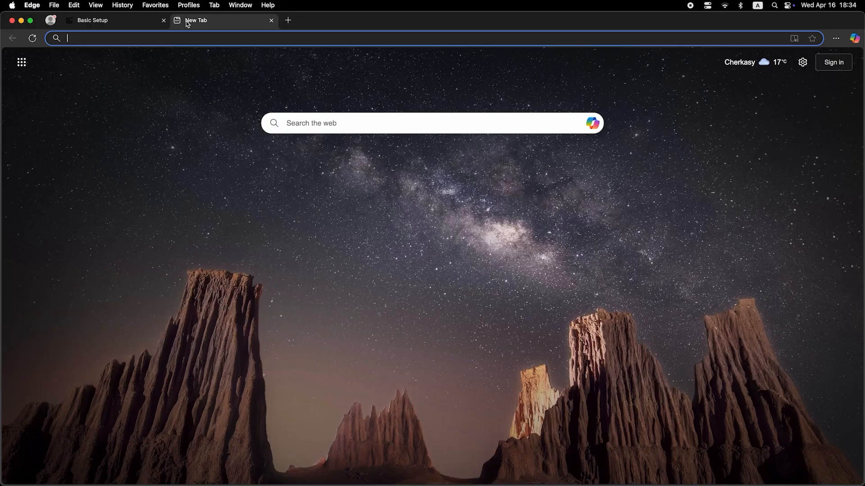
# Step: Enter 'dfdfdfd' in the Edge address bar
pyautogui.click(198, 39)
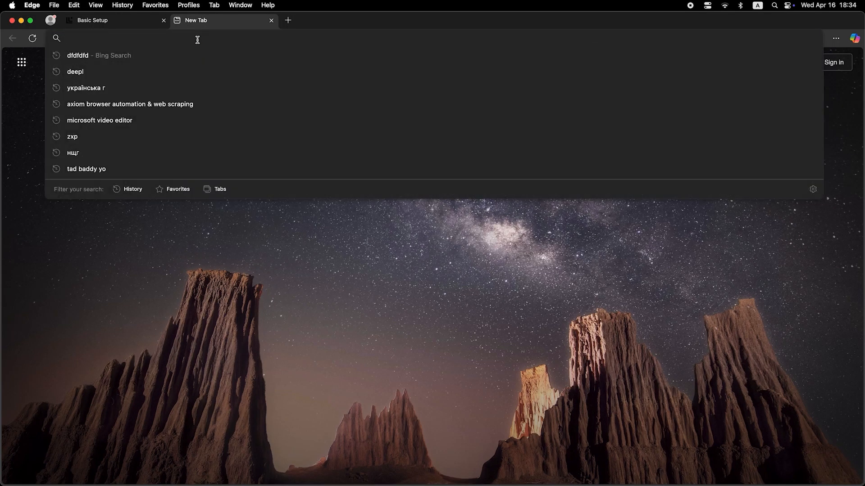
pyautogui.write('dfdfdfdf')
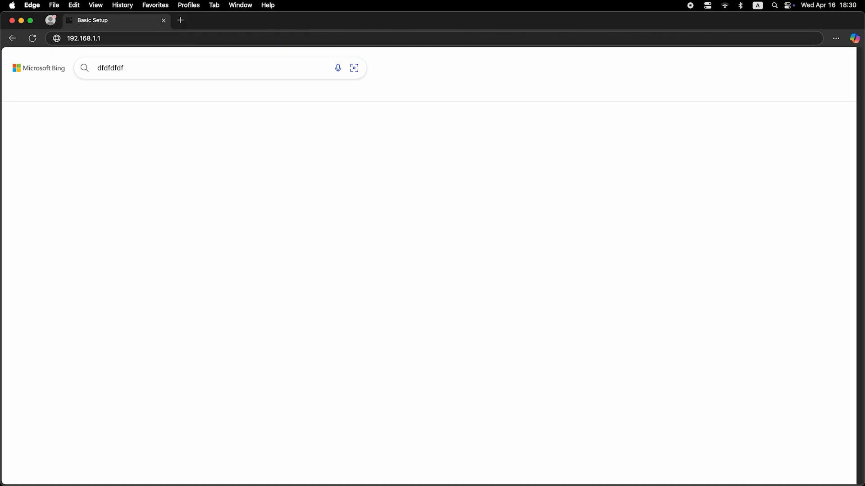